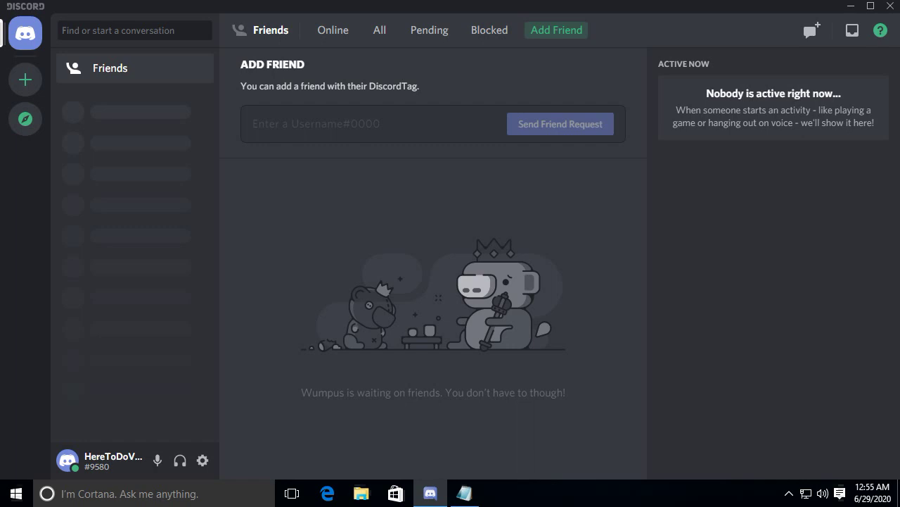
Step: Switch to Notepad, undo the "Hello world!" text and copy the demo Discord server's invite link
left_click(464, 492)
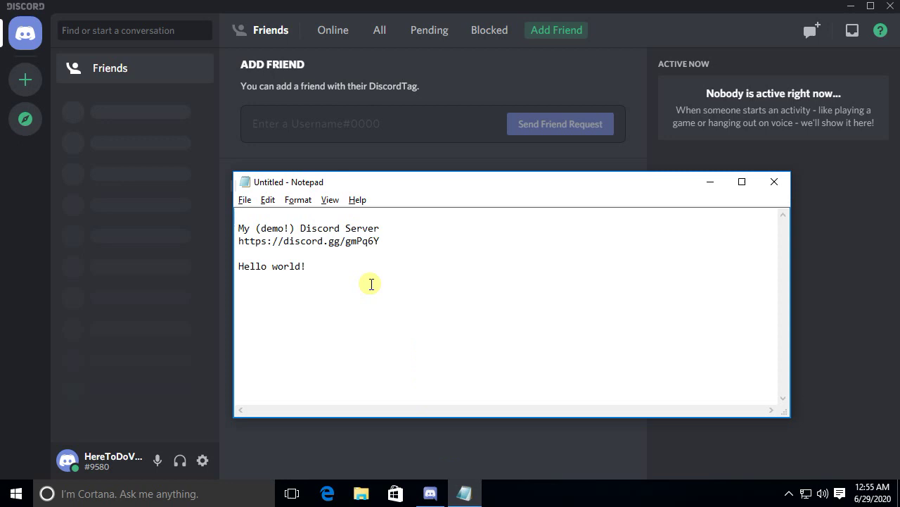
key("ctrl+z")
key("Up")
key("Up")
key("shift+End")
key("ctrl+c")
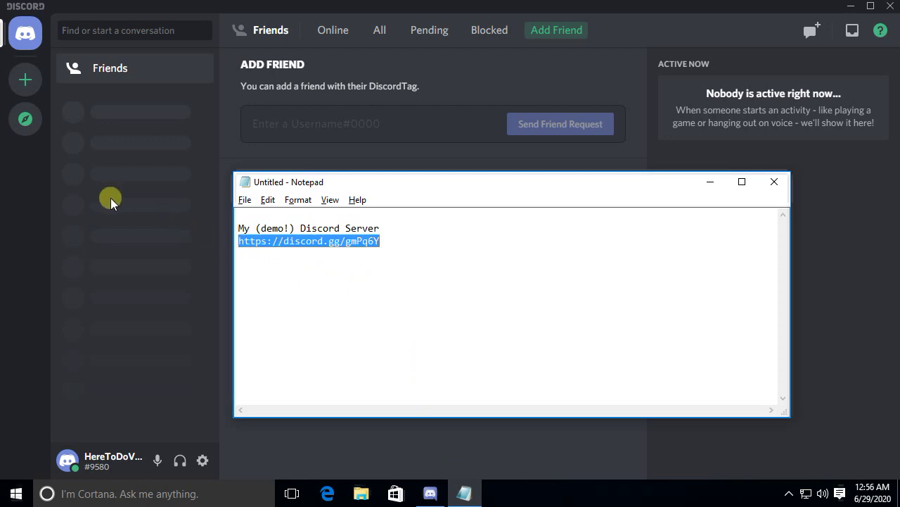
Step: Switch back to Discord and join the existing demo server using the copied invite link
left_click(43, 178)
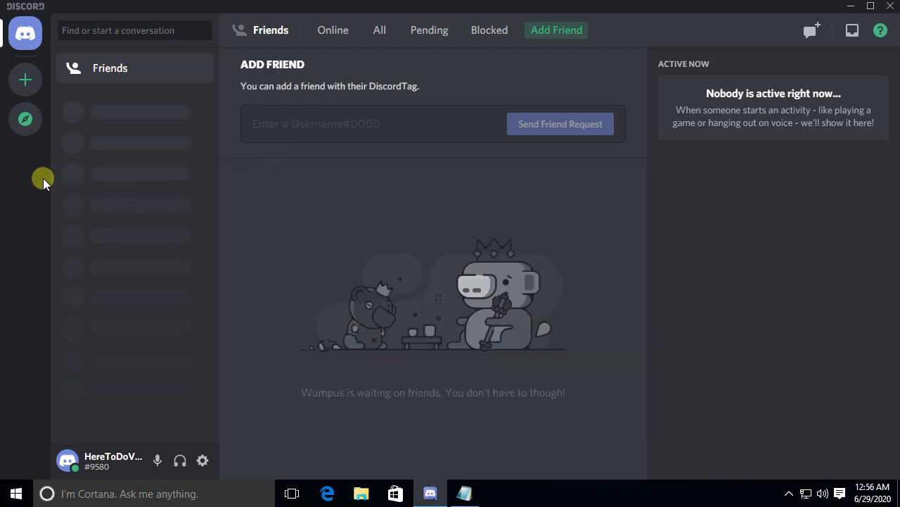
left_click(31, 90)
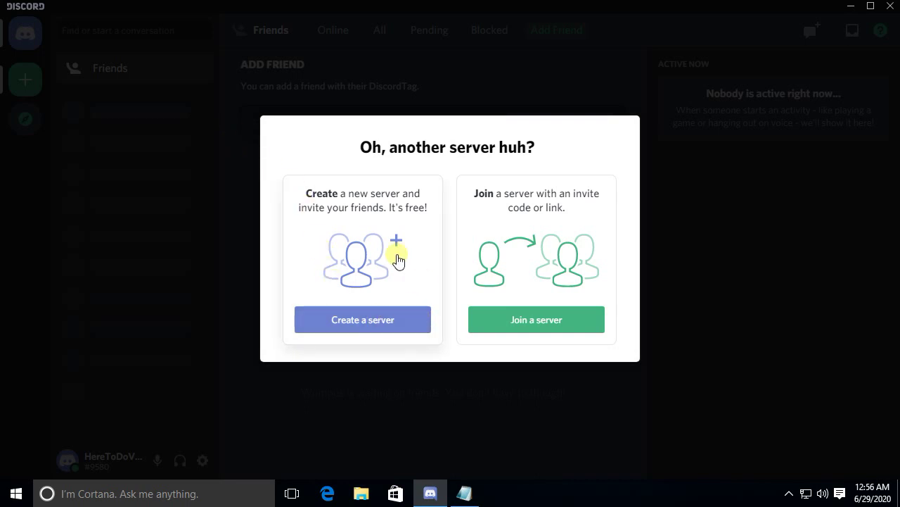
left_click(373, 313)
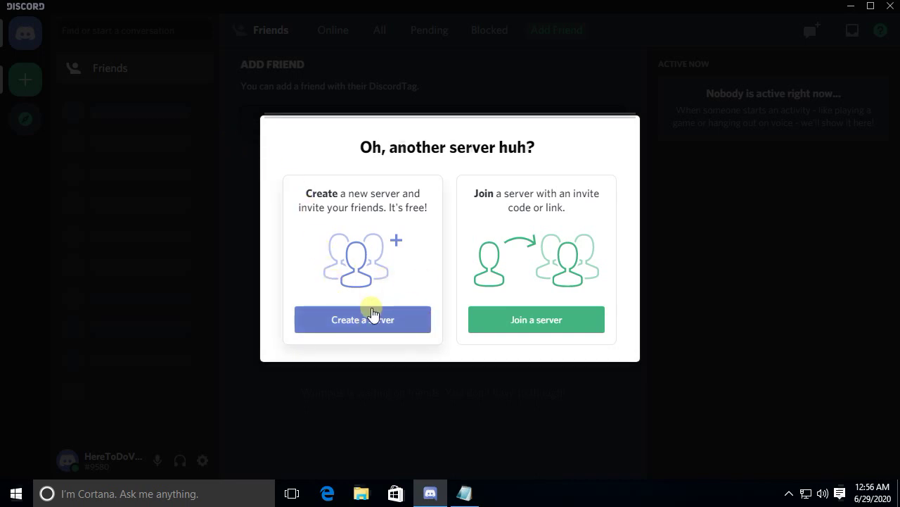
left_click(531, 328)
left_click(429, 233)
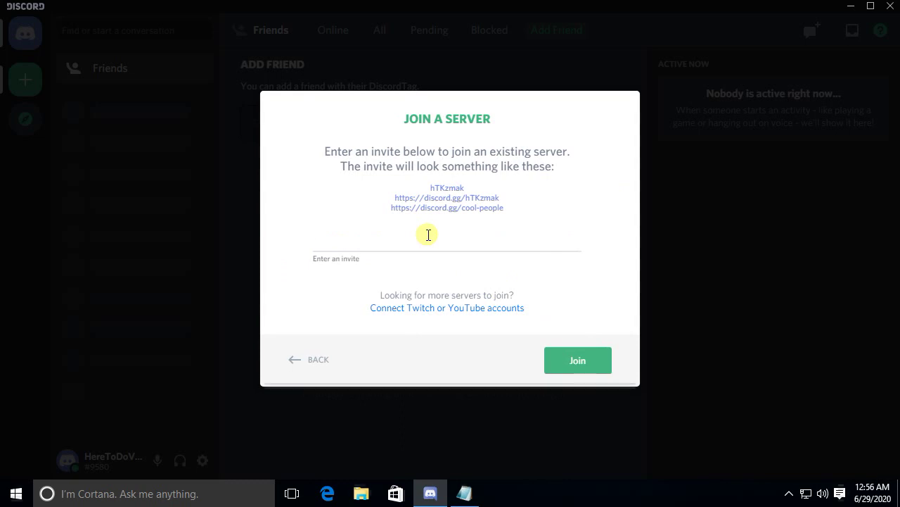
key("ctrl+v")
left_click(575, 365)
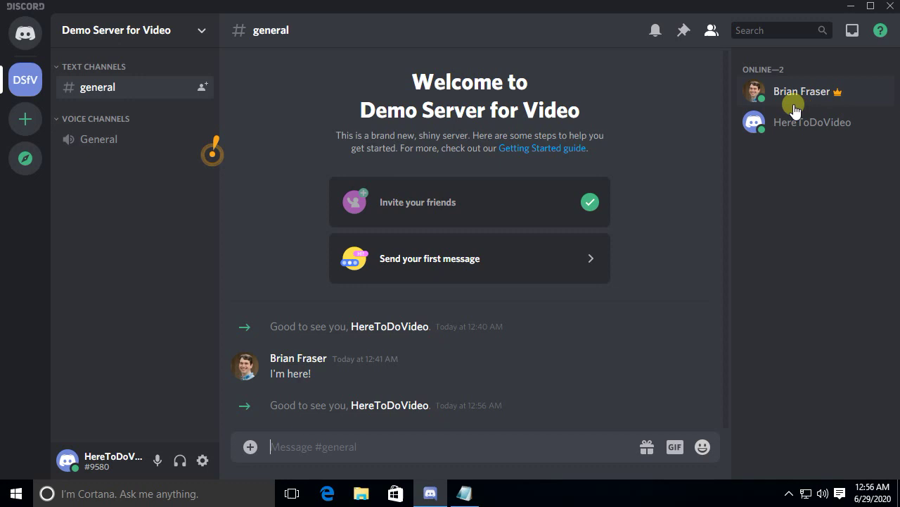
Step: Check the HereToDoVideo member's profile card and post "Hello! I'm here for office hours!" in the general text channel
left_click(785, 124)
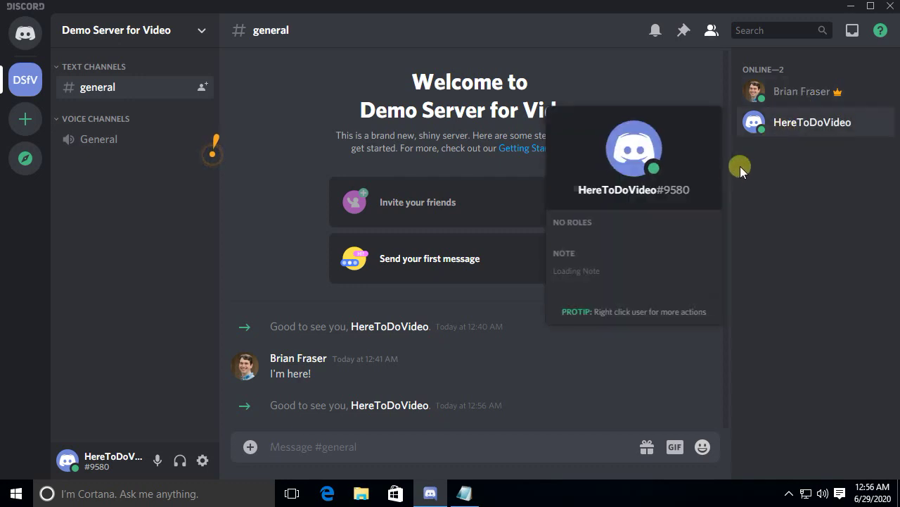
left_click(793, 296)
left_click(419, 452)
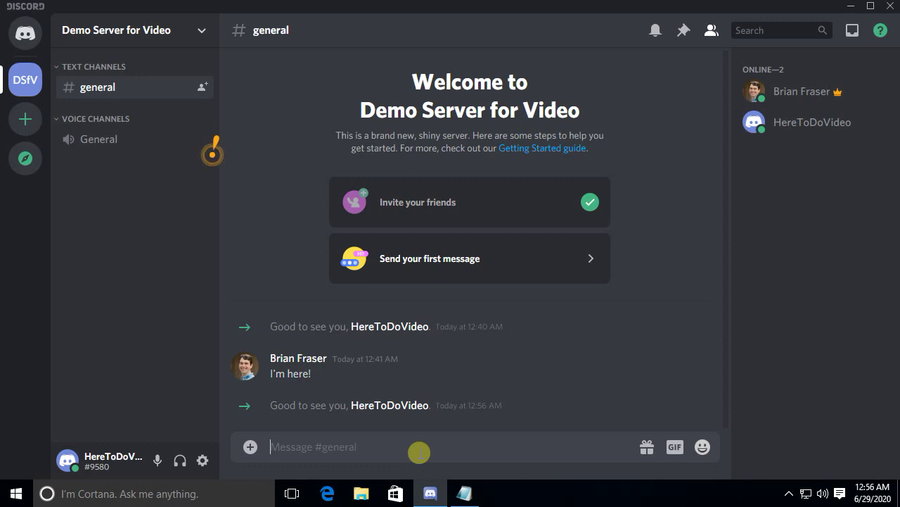
type("Hello! I")
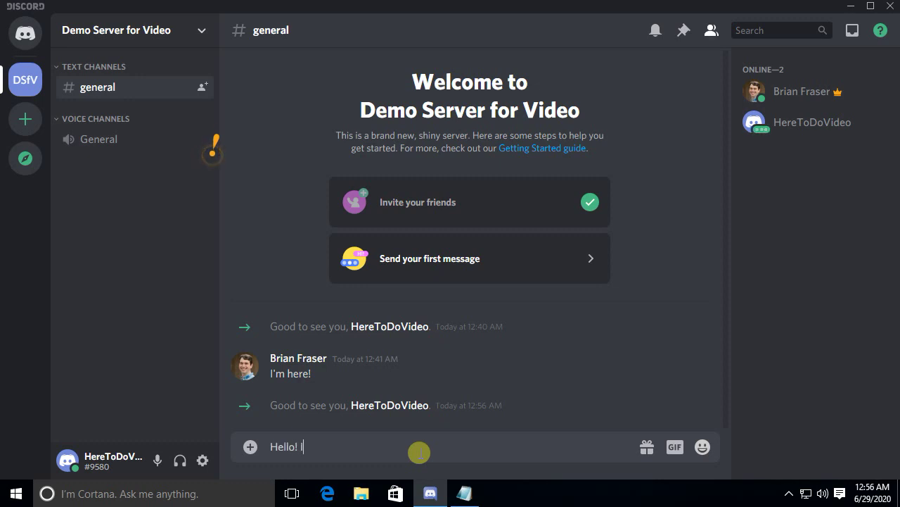
type("'m here for office hours!")
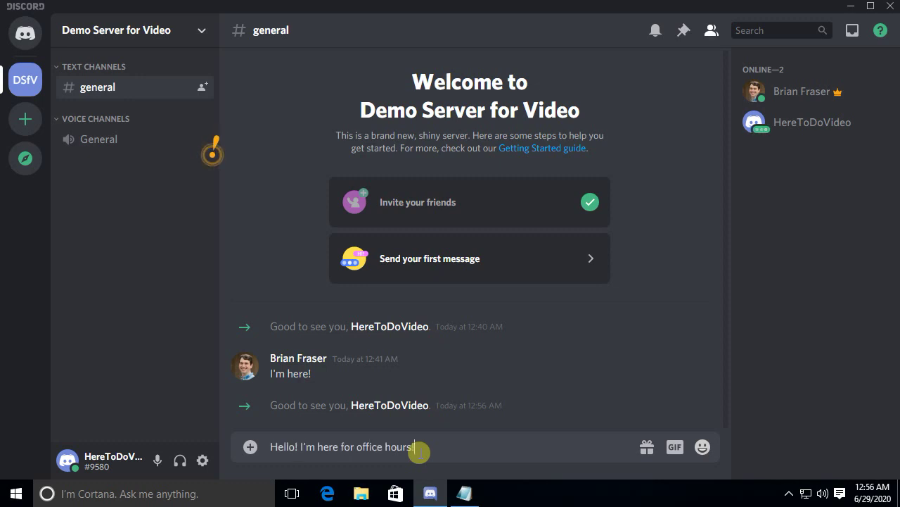
key("Return")
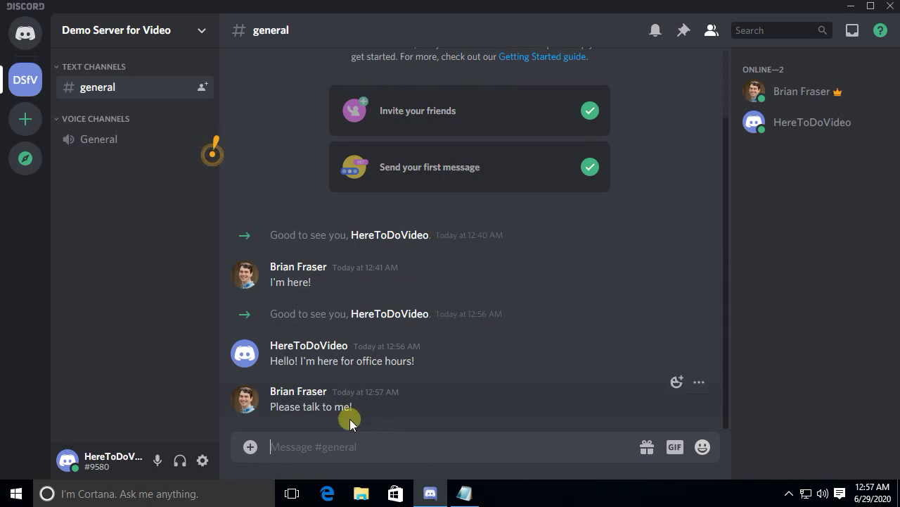
Step: Send the author of "Please talk to me!" a direct message reading "What can I help you with?"
right_click(310, 396)
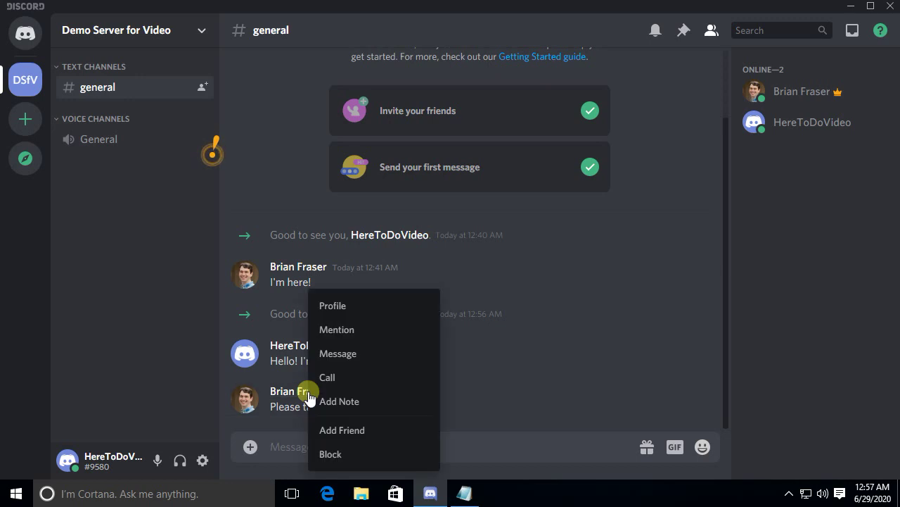
left_click(352, 357)
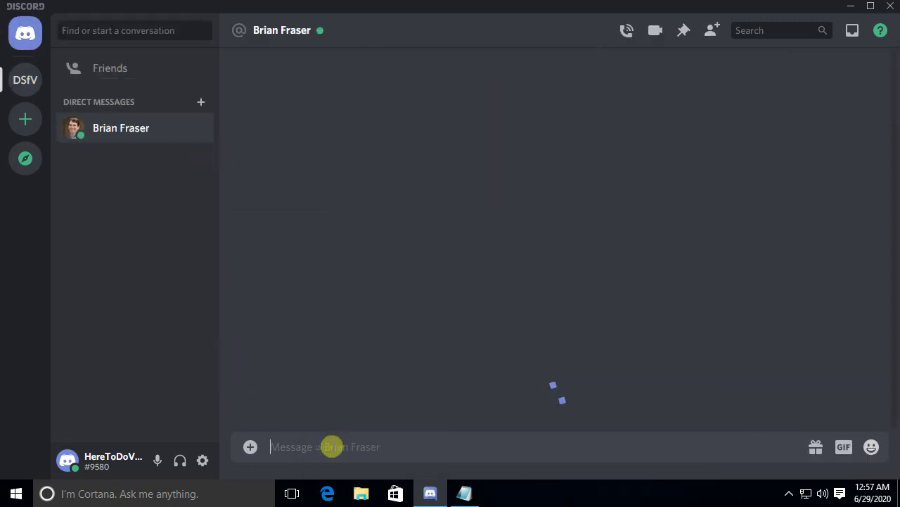
type("What")
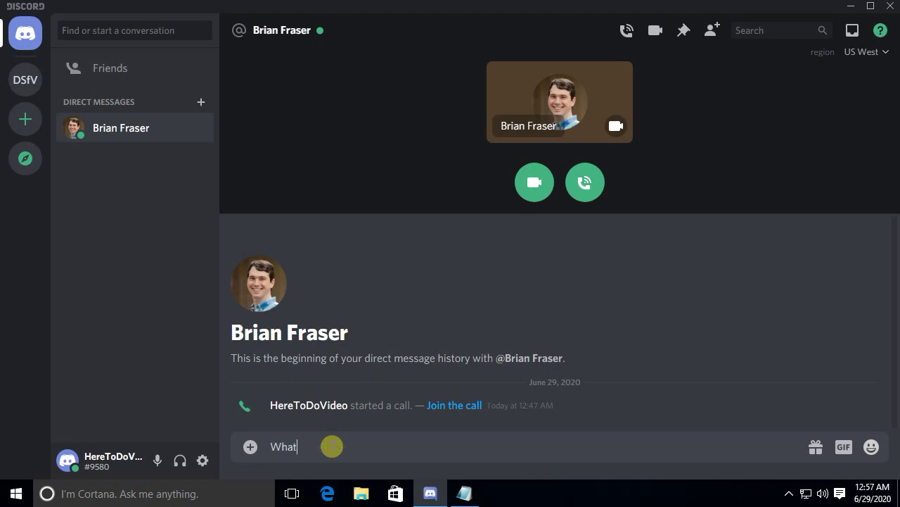
type(" can I help you with?")
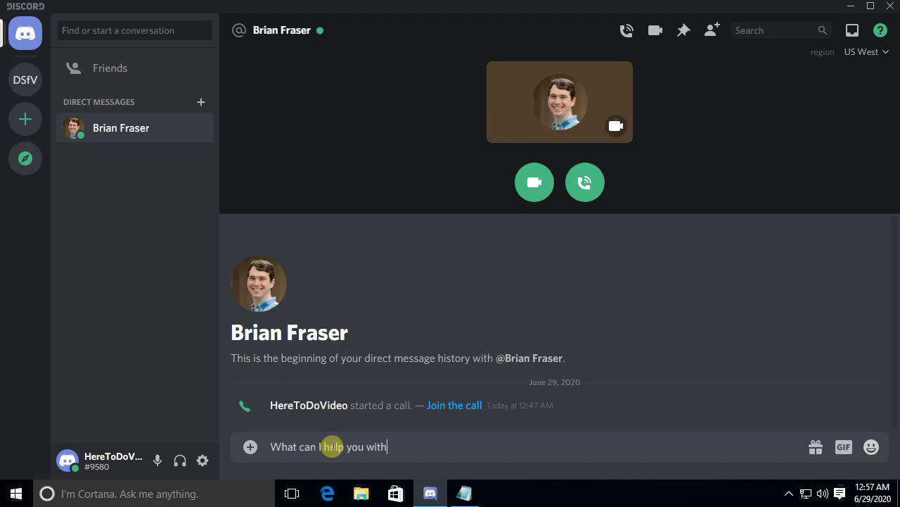
key("Return")
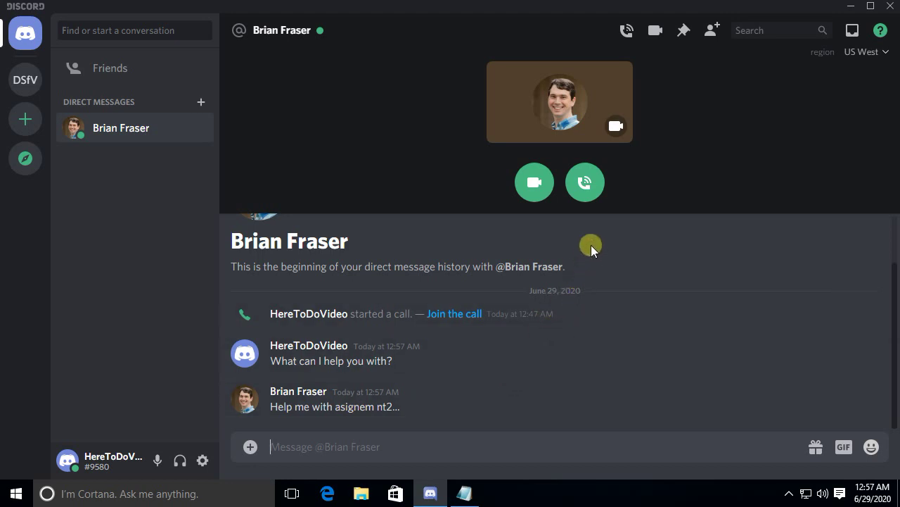
Step: Join the voice call in the direct conversation, disconnect from it and dismiss the call feedback dialog
left_click(586, 184)
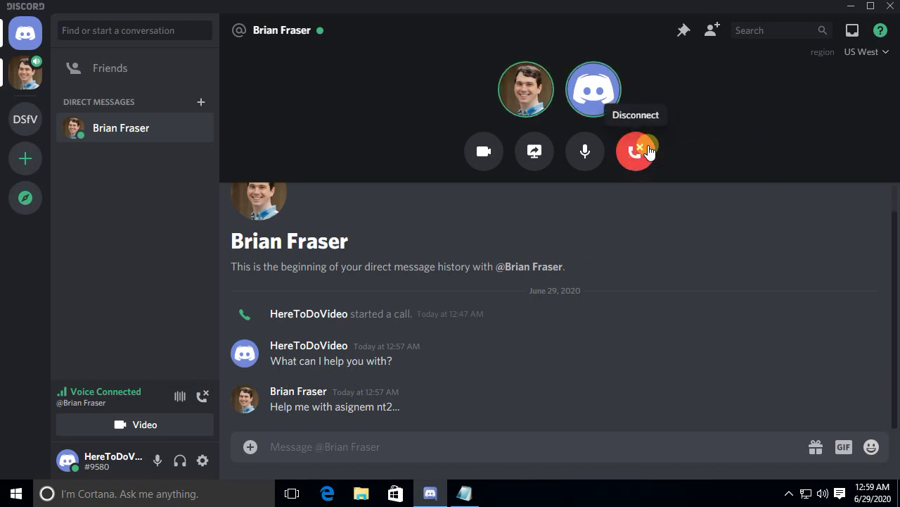
left_click(199, 398)
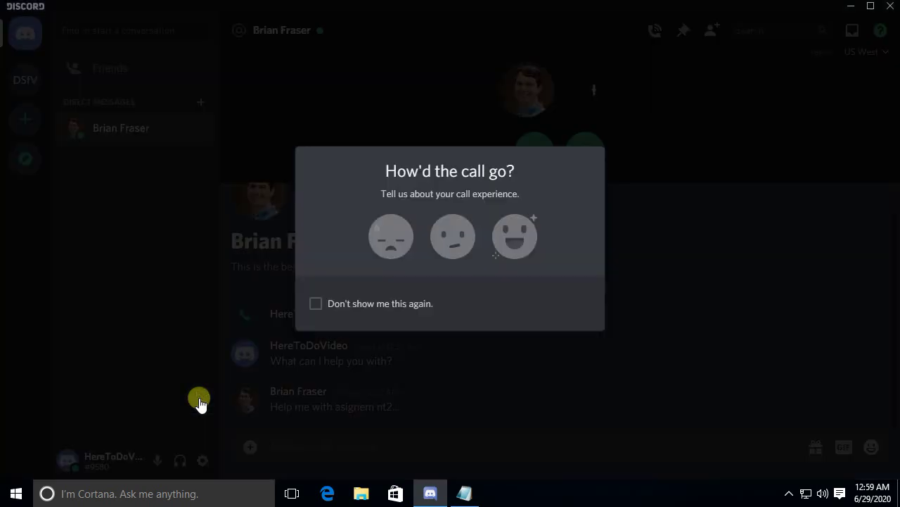
left_click(672, 274)
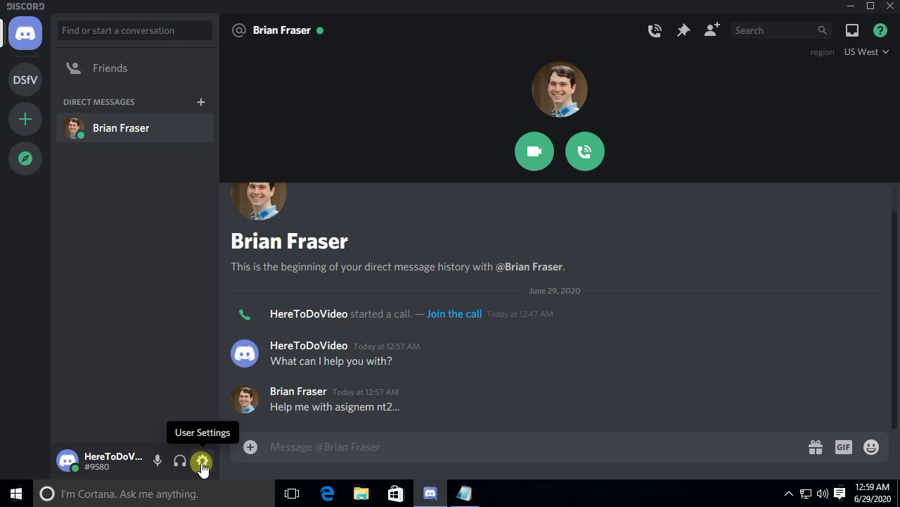
Step: Review the Voice & Video user settings, including input and output devices and input mode, and close the settings
left_click(202, 461)
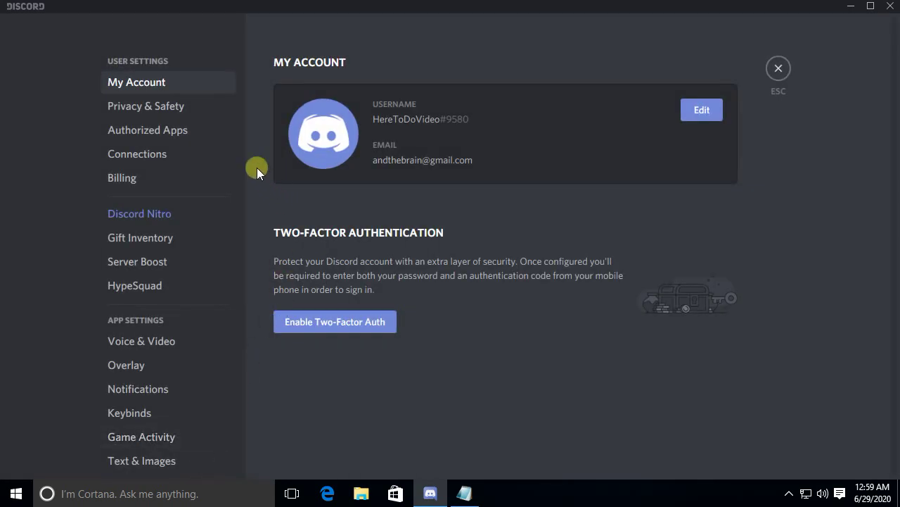
left_click(175, 350)
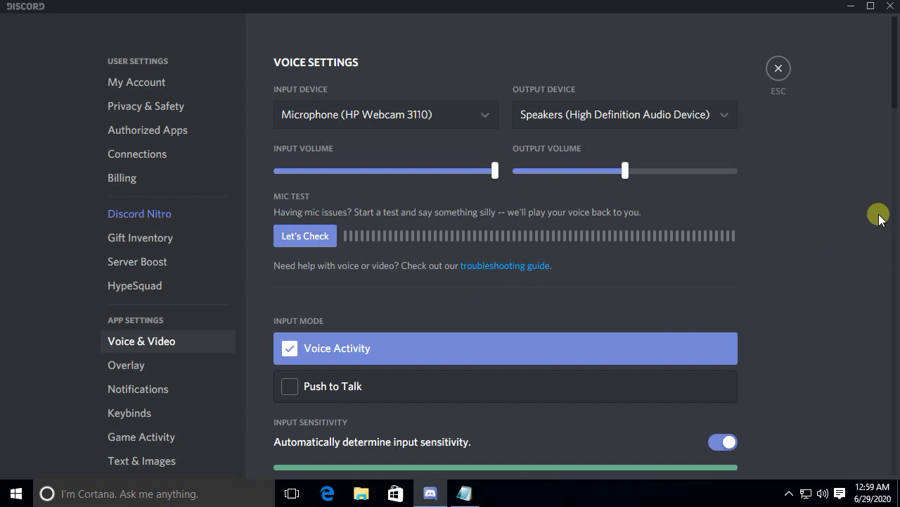
mouse_move(892, 97)
left_mouse_down()
mouse_move(884, 177)
mouse_move(888, 136)
mouse_move(875, 98)
left_mouse_up()
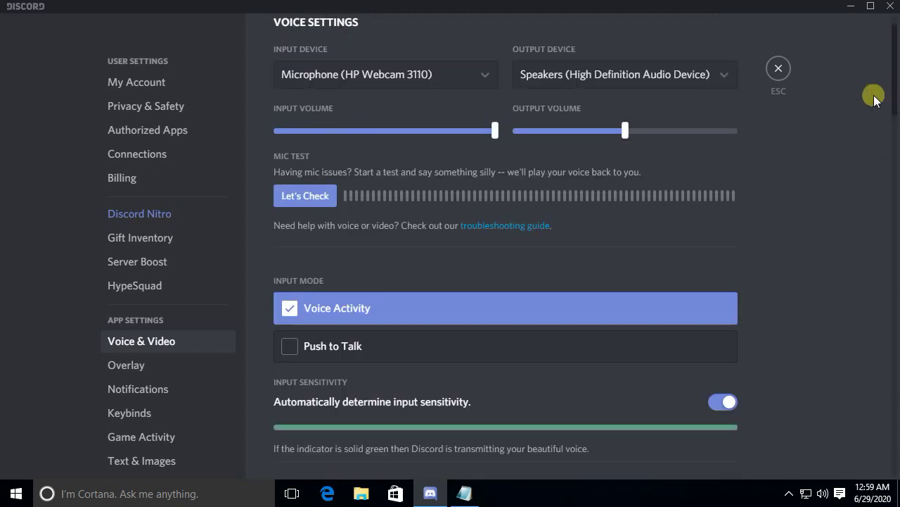
left_click(778, 71)
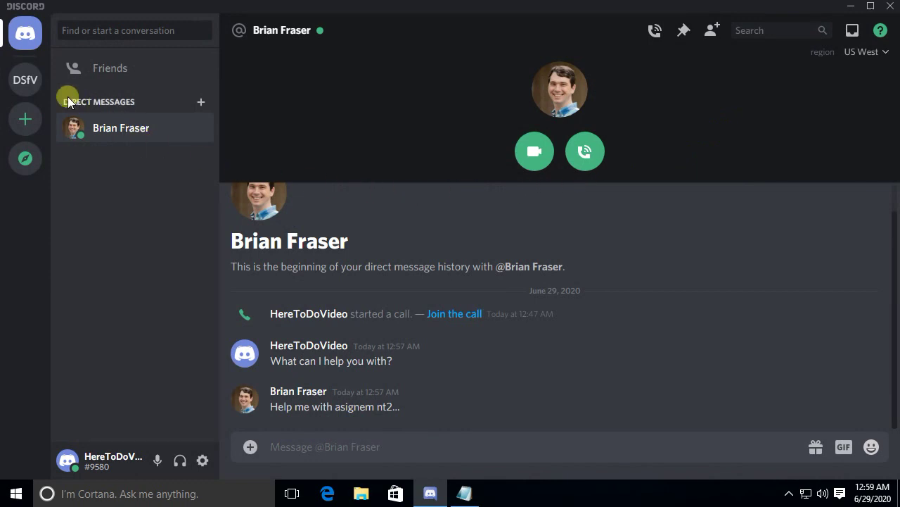
Step: Rejoin the voice call and share the "Untitled - Notepad" application window in it
left_click(588, 154)
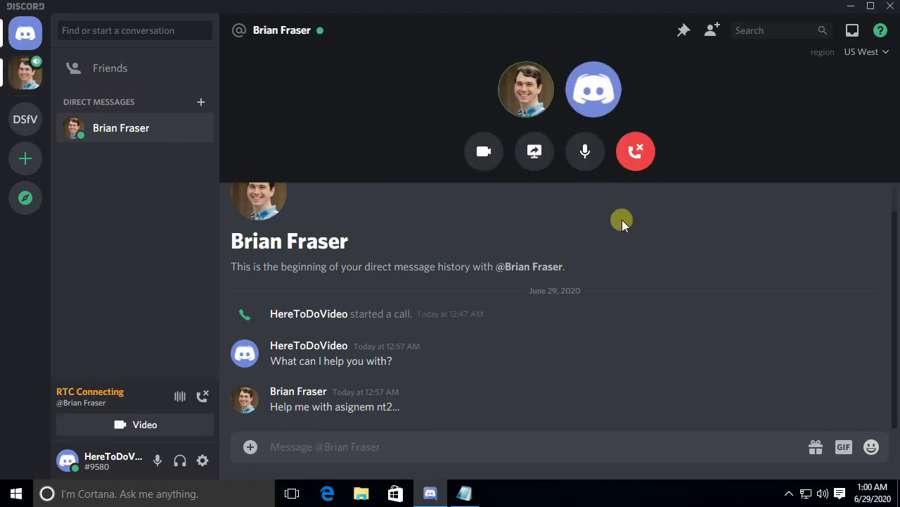
left_click(537, 160)
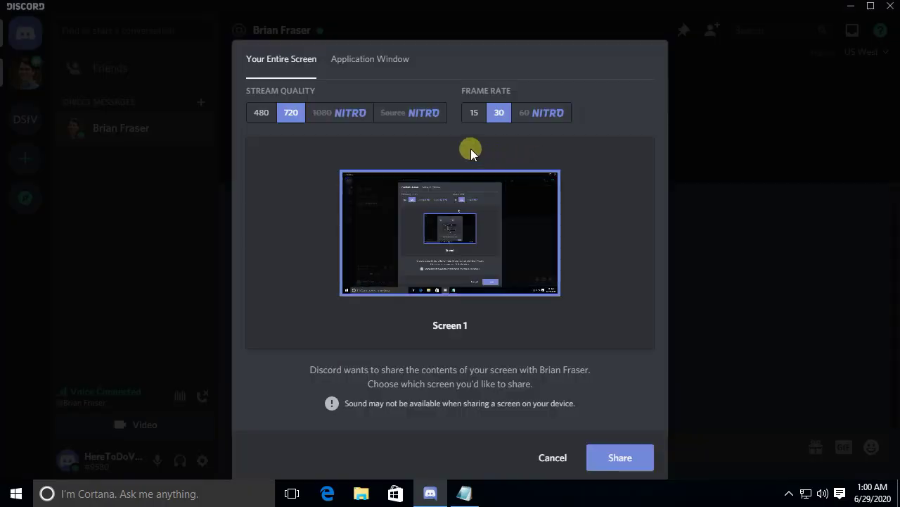
left_click(384, 63)
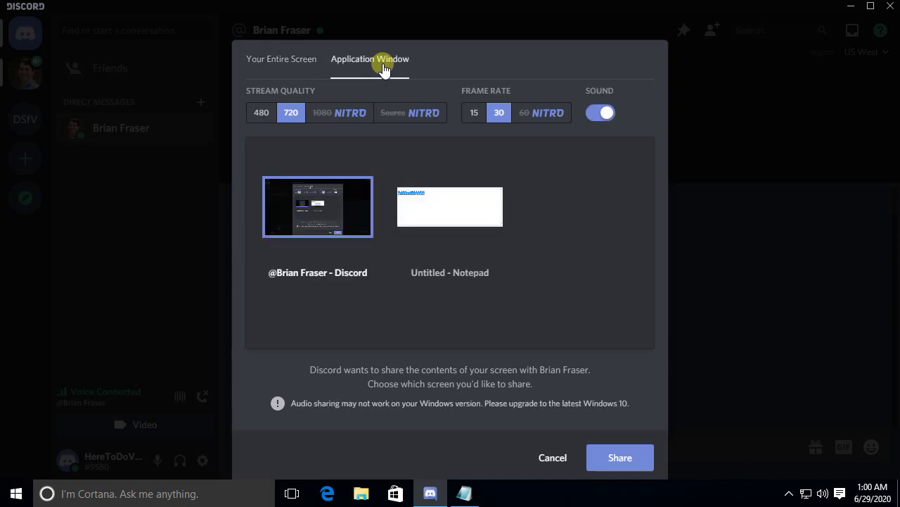
left_click(438, 224)
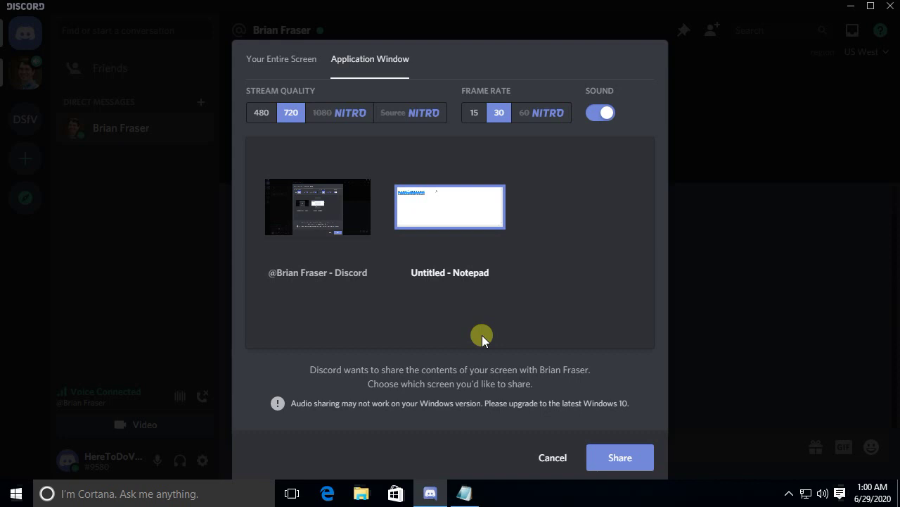
left_click(623, 460)
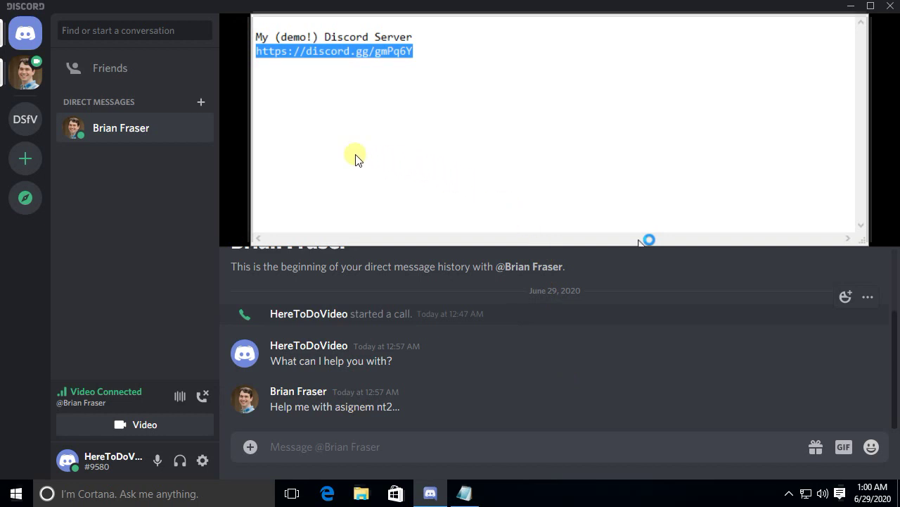
Step: Disconnect from the screen-sharing call and close the direct message conversation
left_click(206, 393)
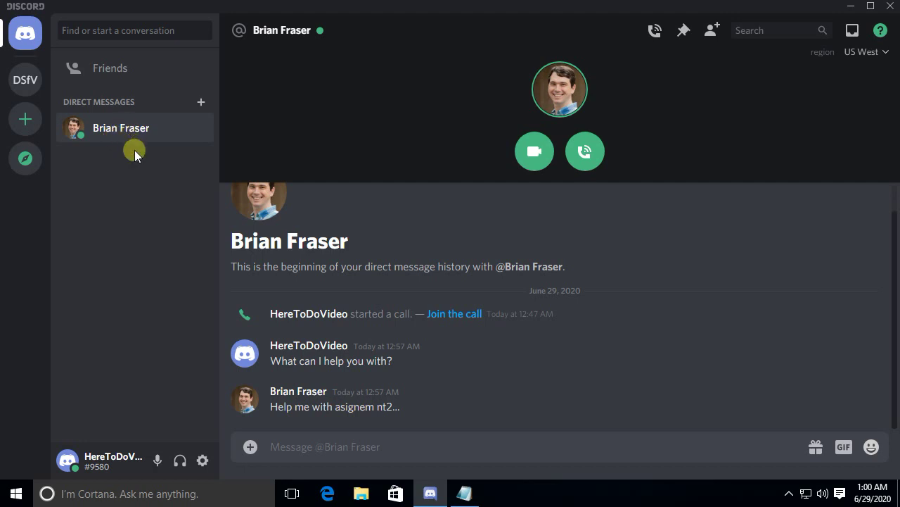
left_click(200, 128)
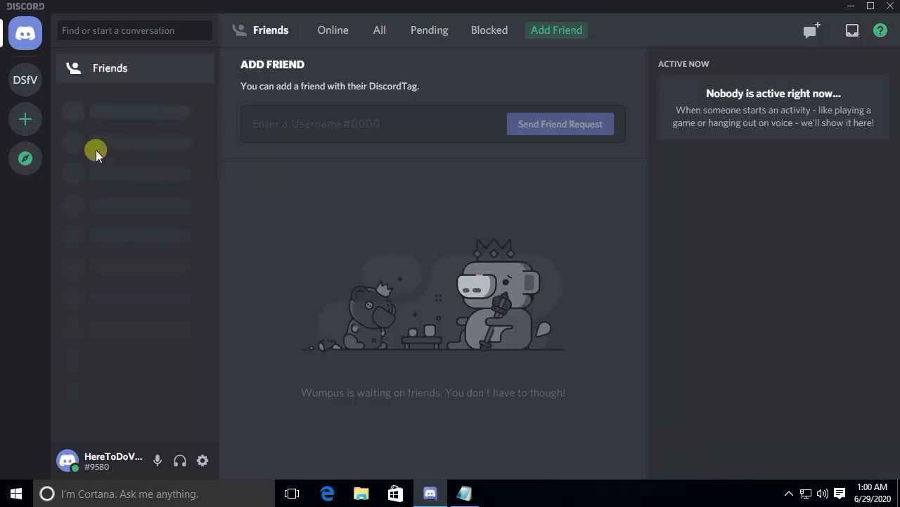
Step: Open the Demo Server for Video, join its General voice channel and disconnect from it
left_click(31, 83)
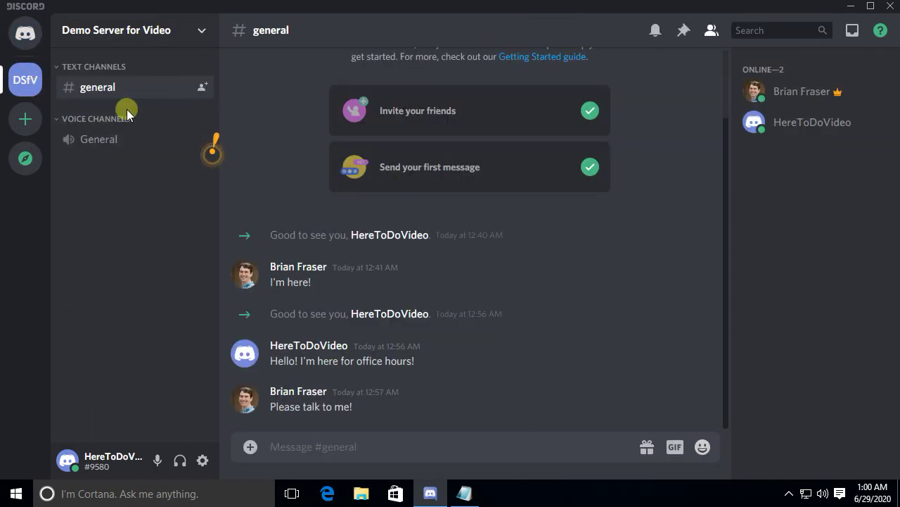
left_click(102, 141)
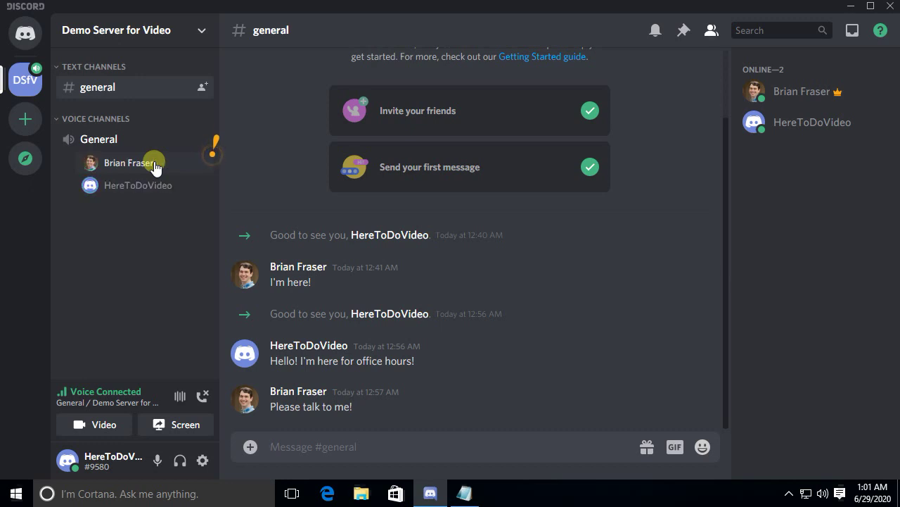
left_click(203, 396)
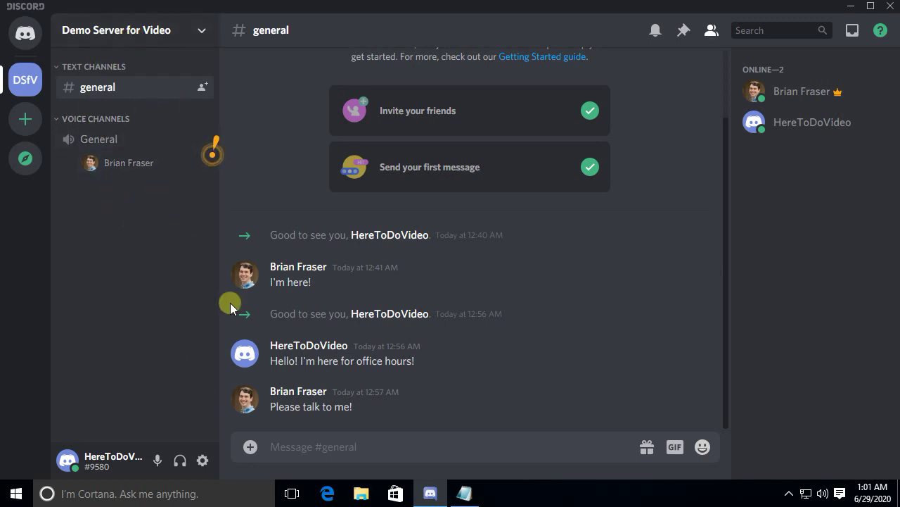
left_click(288, 446)
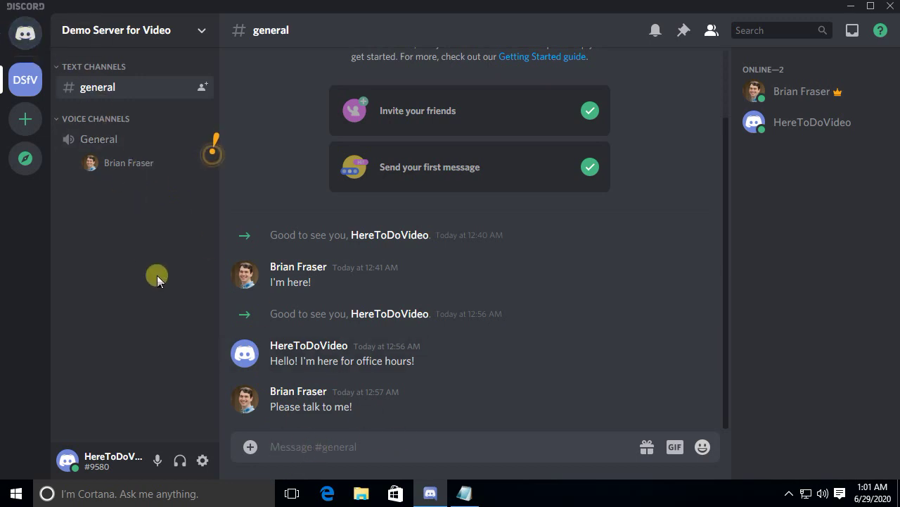
Step: Start a voice call with the author of "Please talk to me!" in the general channel and disconnect from it
right_click(301, 394)
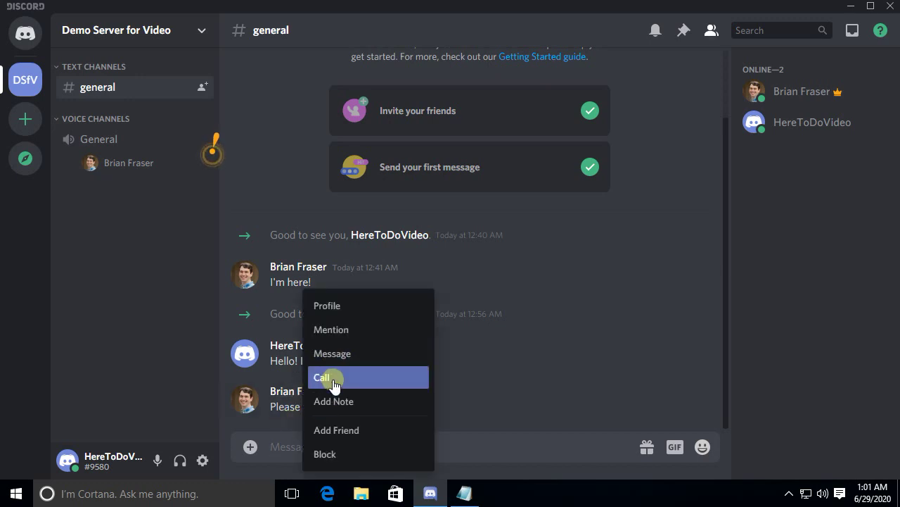
left_click(334, 381)
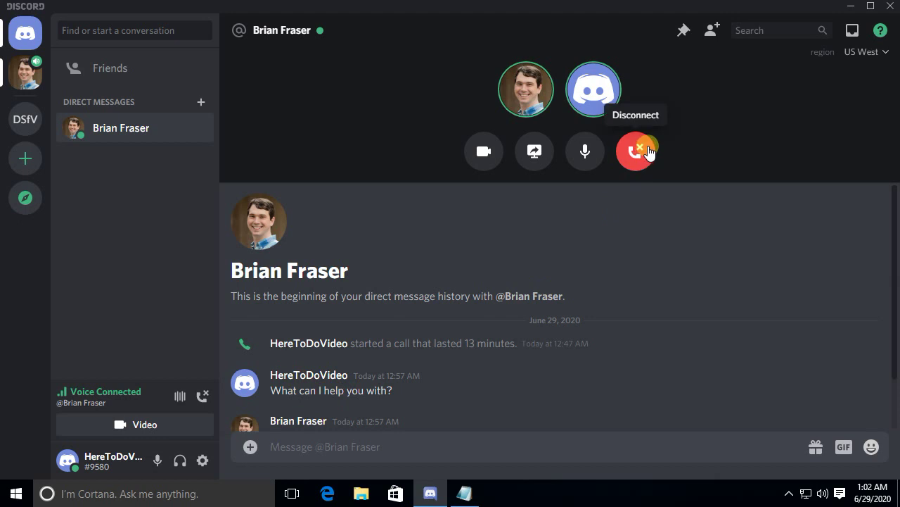
left_click(637, 155)
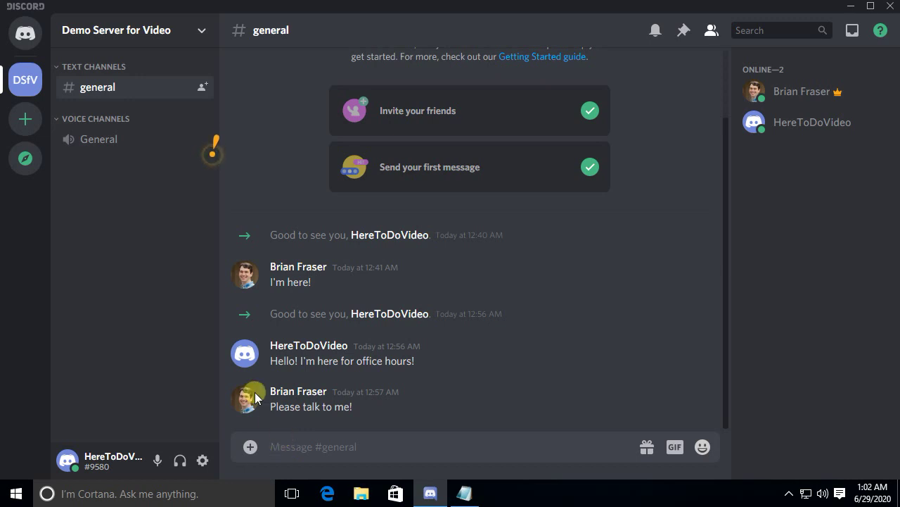
Step: Join and leave the General voice channel, and start a voice call with the author of "Please talk to me!"
left_click(103, 146)
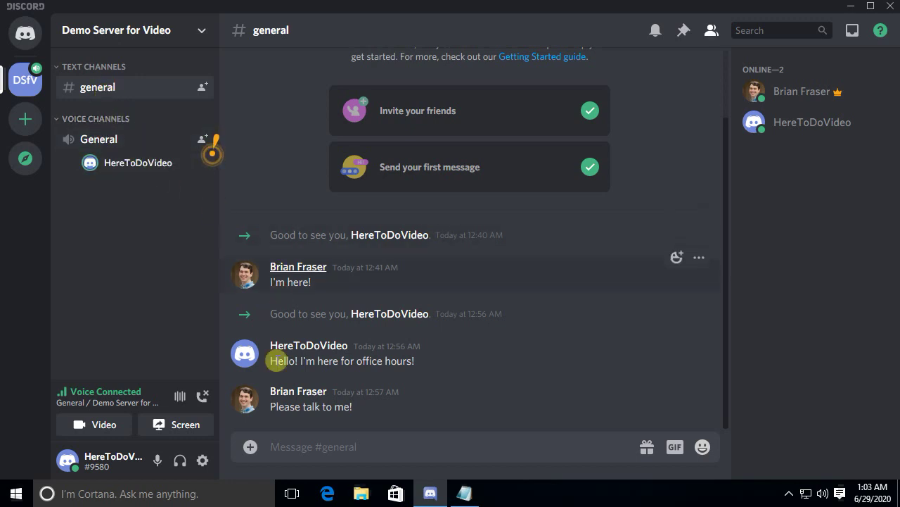
left_click(205, 402)
right_click(293, 393)
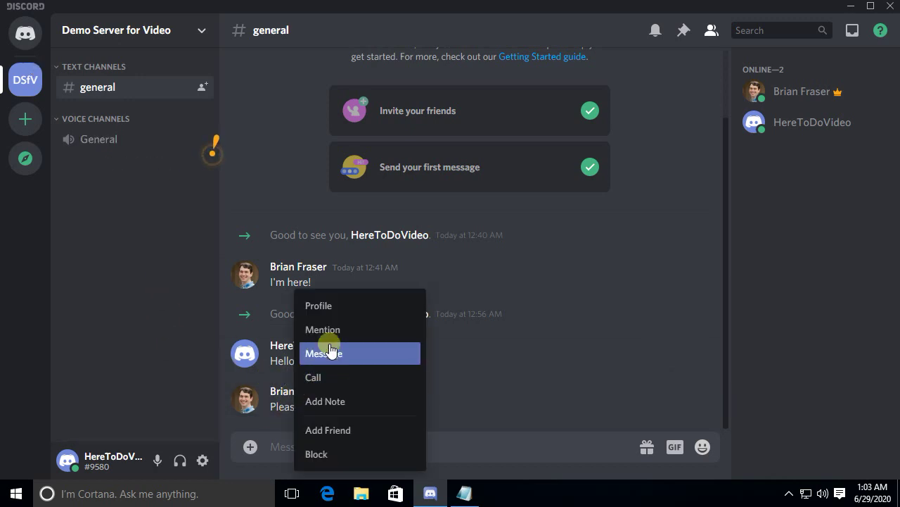
key("Escape")
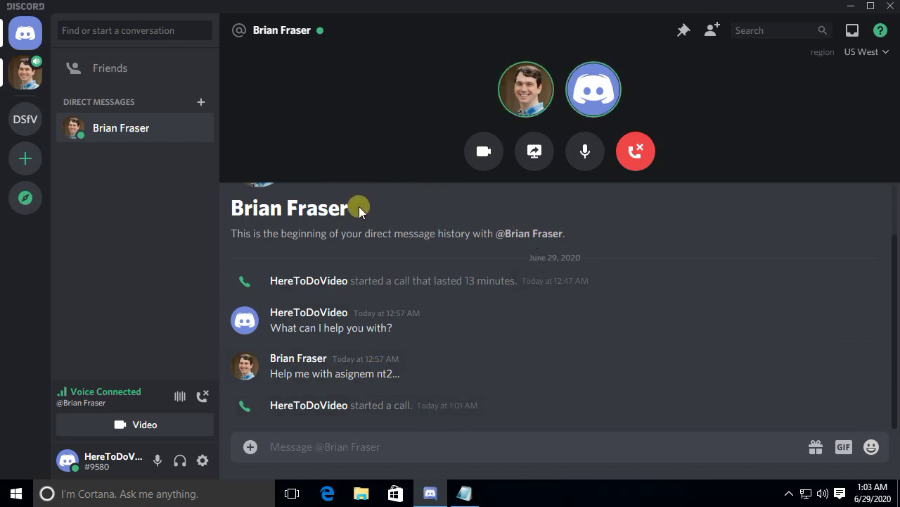
Step: Send a friend request to the other call participant from their message in the direct conversation
right_click(283, 362)
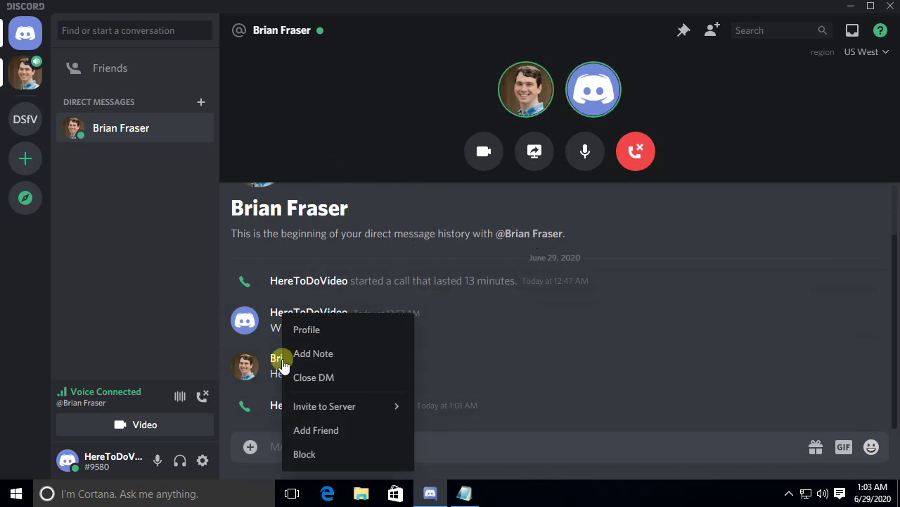
mouse_move(329, 410)
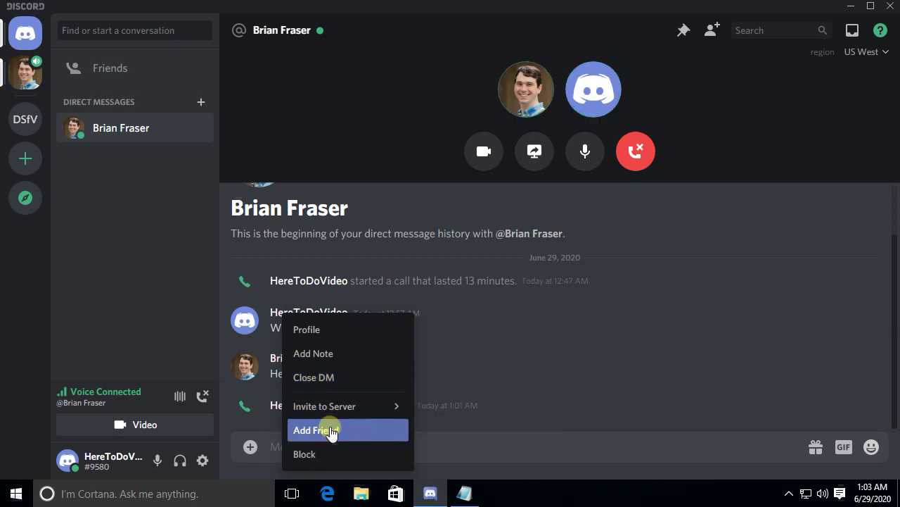
left_click(331, 430)
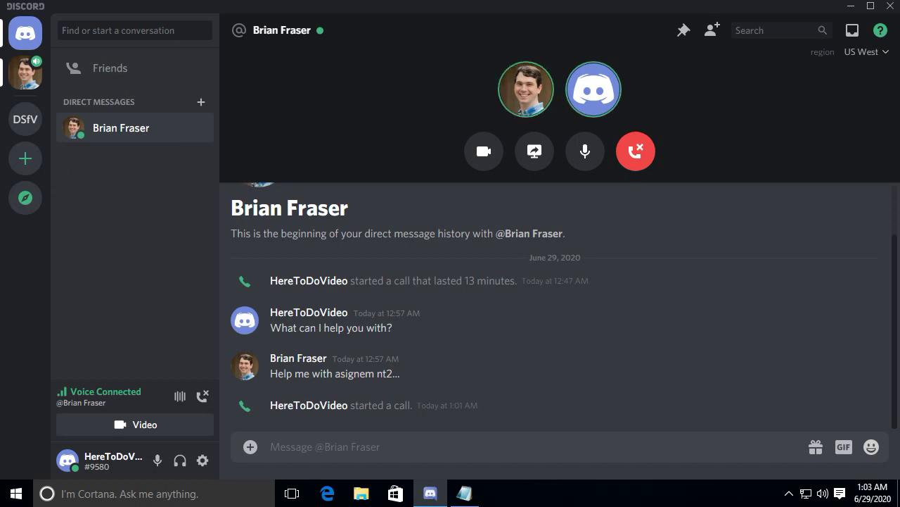
Step: Show all friends, open the Remove Friend confirmation for the listed friend, cancel it and return to their direct conversation
left_click(161, 70)
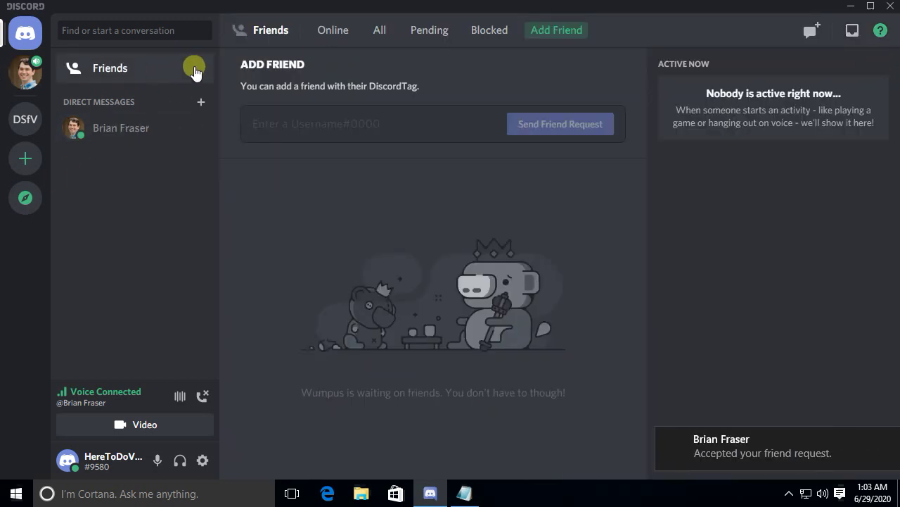
left_click(378, 31)
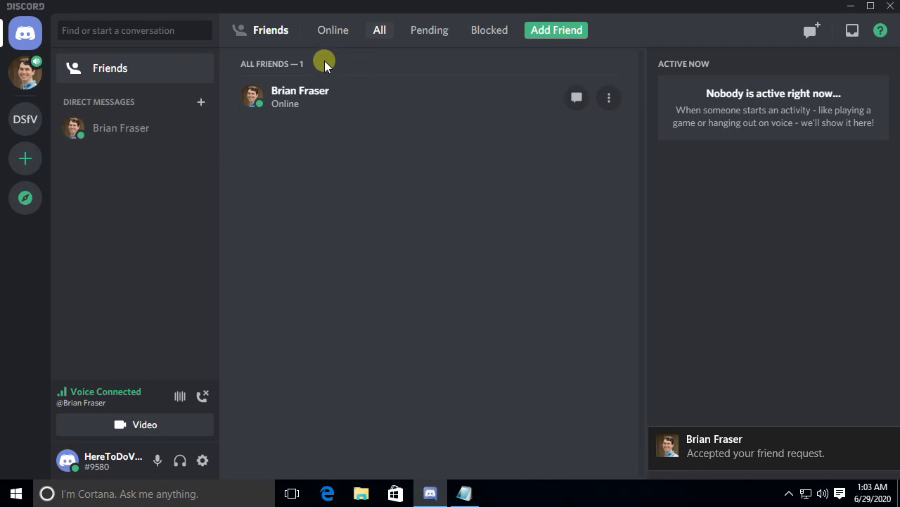
left_click(614, 102)
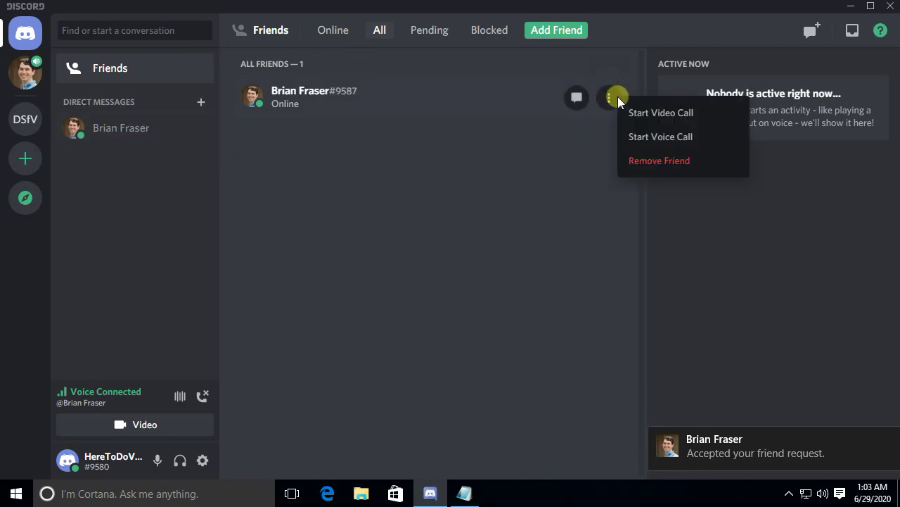
left_click(648, 167)
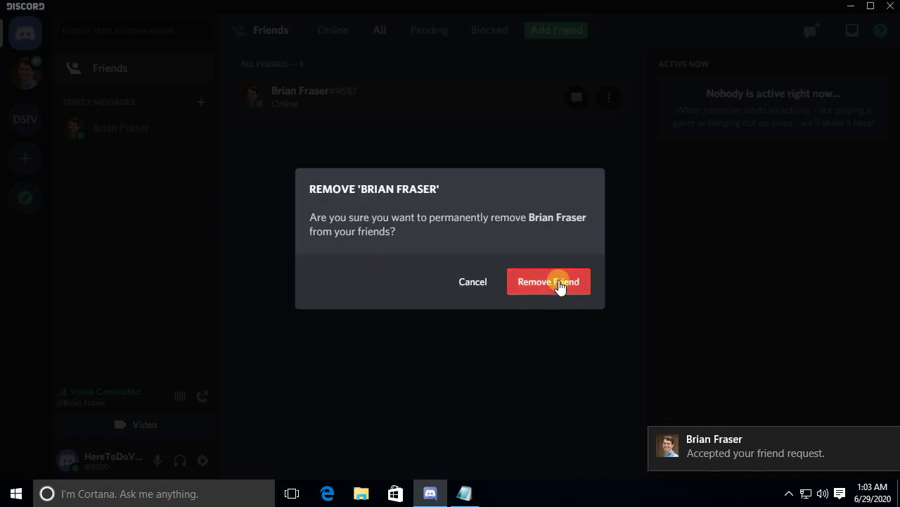
left_click(471, 276)
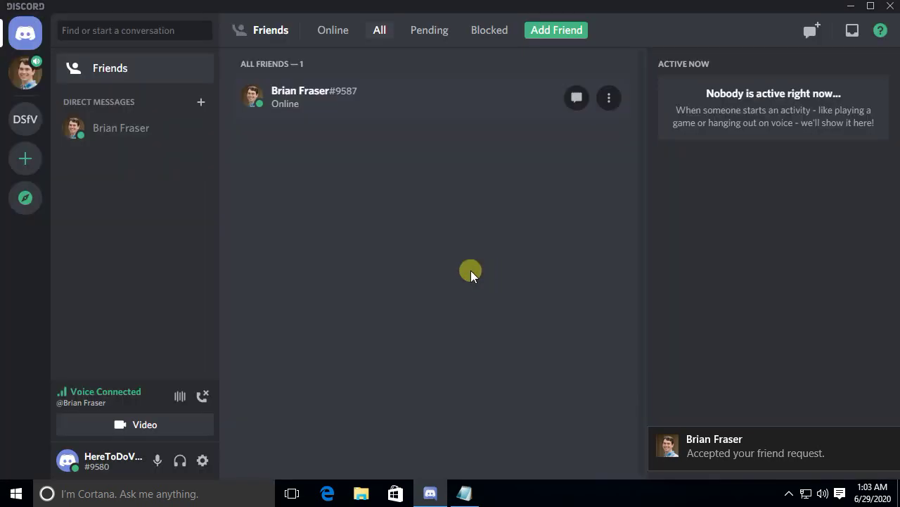
left_click(80, 134)
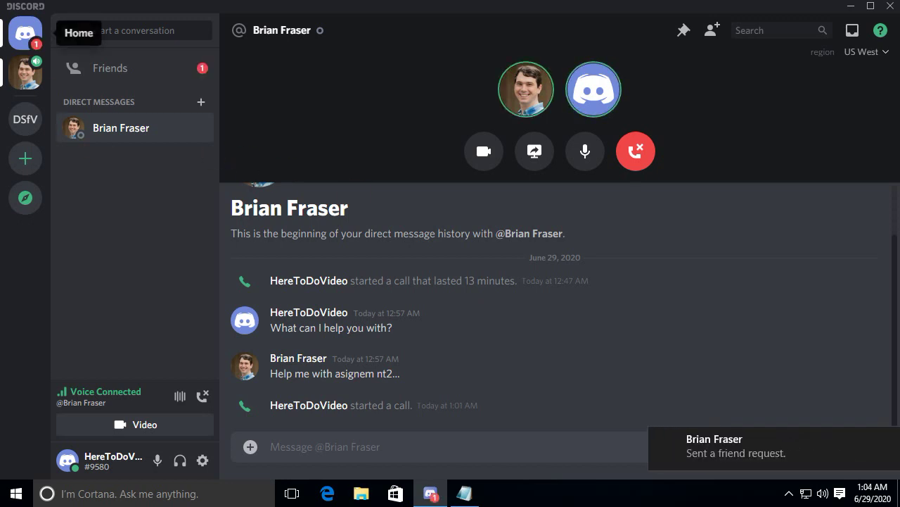
Step: Accept the pending incoming friend request and open the direct message conversation with that friend
left_click(91, 68)
left_click(448, 35)
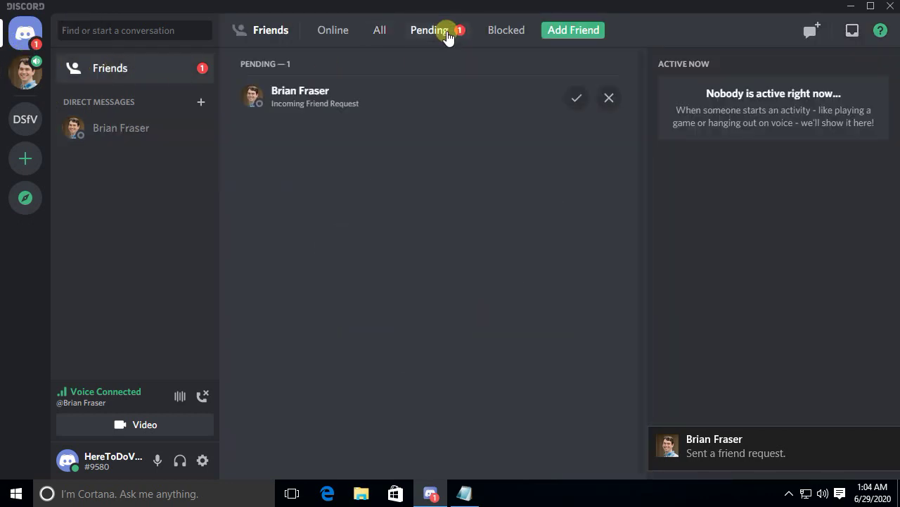
left_click(574, 103)
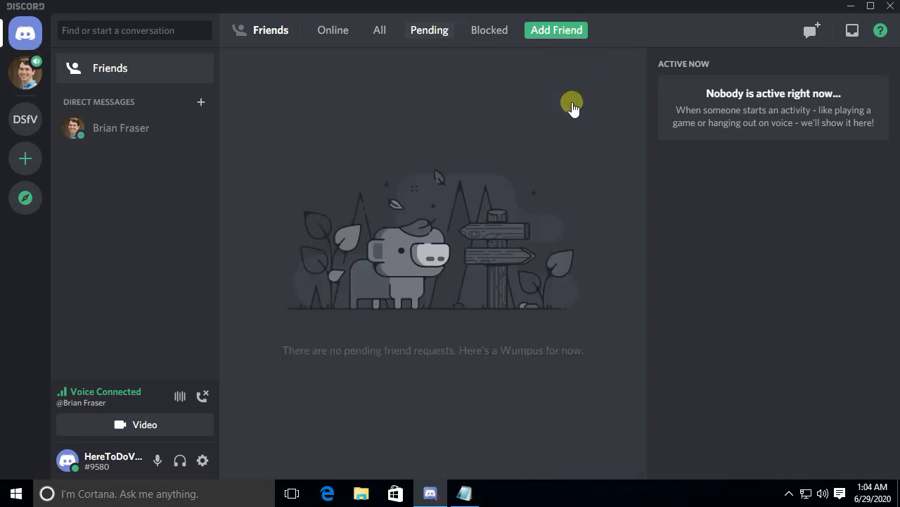
left_click(107, 133)
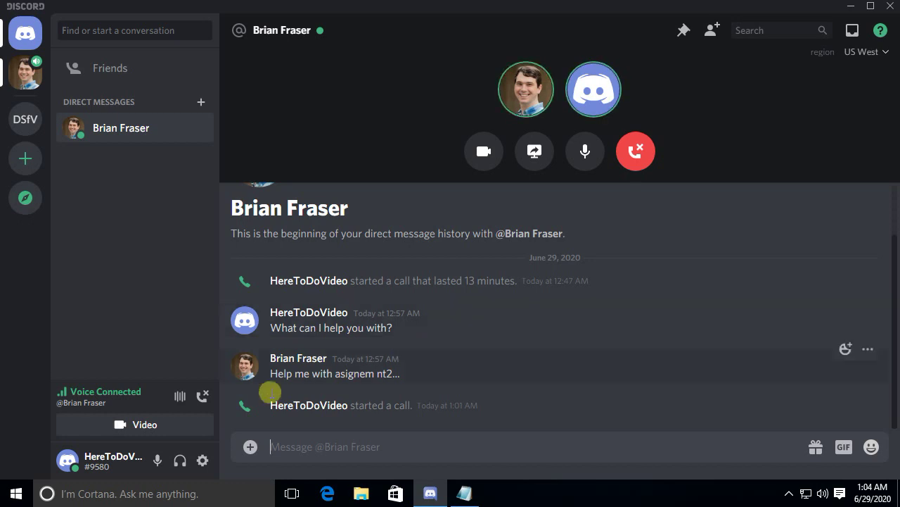
left_click(325, 450)
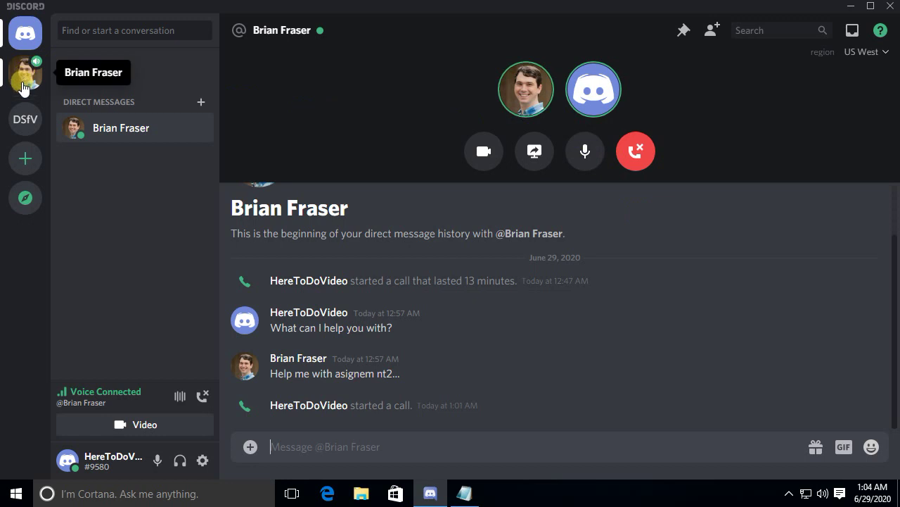
Step: Examine the options offered for both message authors in the Demo Server for Video's general channel, and disconnect from the voice call
left_click(22, 128)
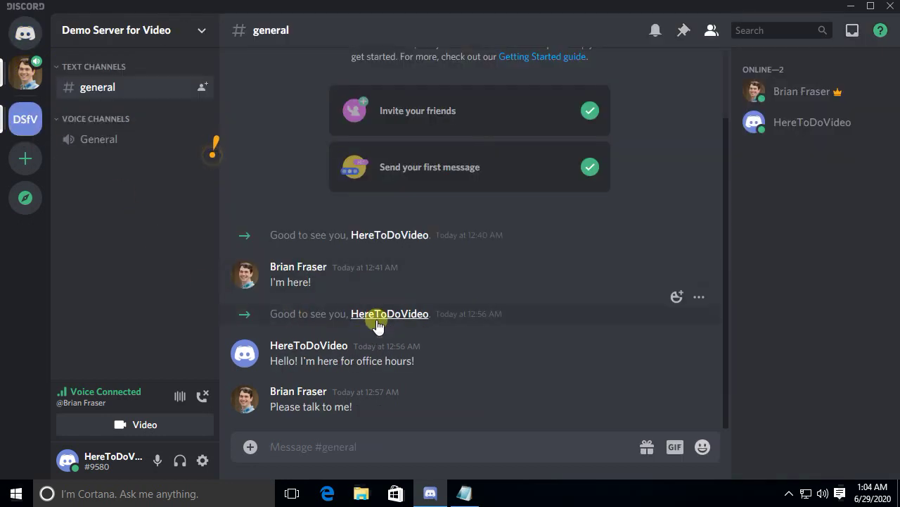
right_click(293, 394)
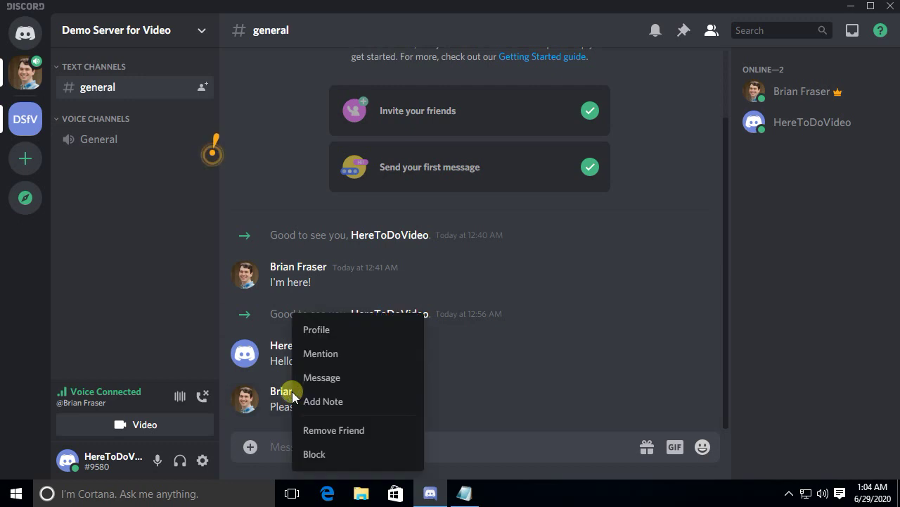
right_click(269, 345)
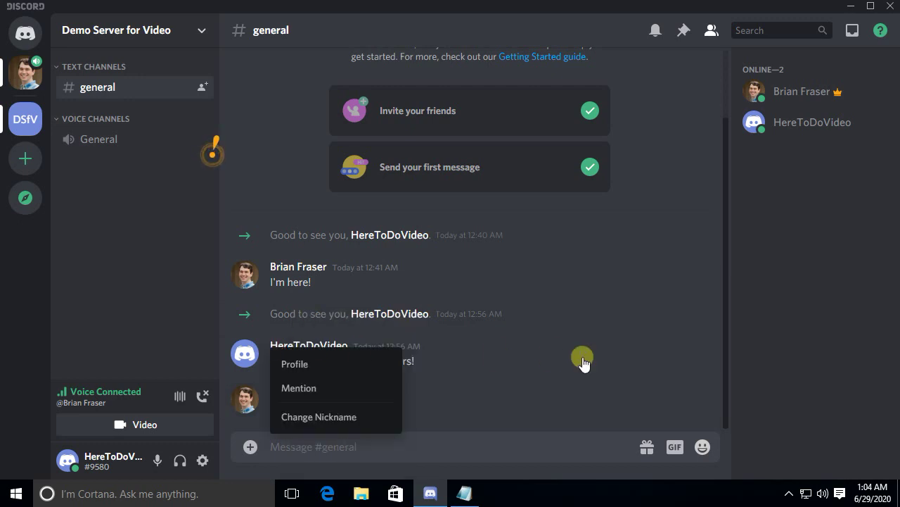
left_click(558, 357)
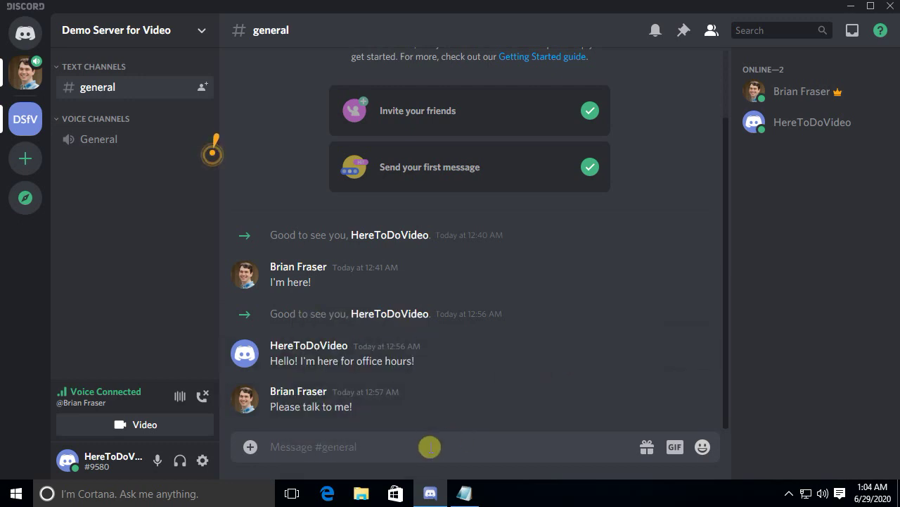
left_click(205, 398)
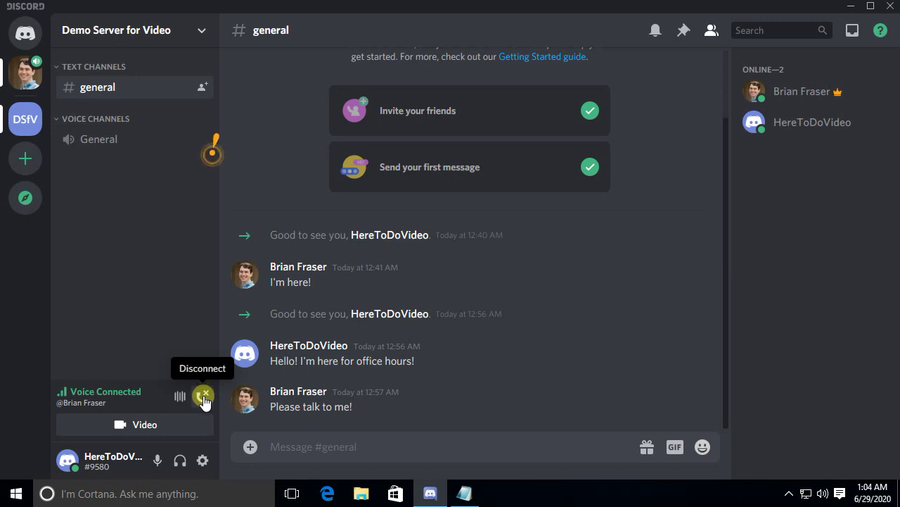